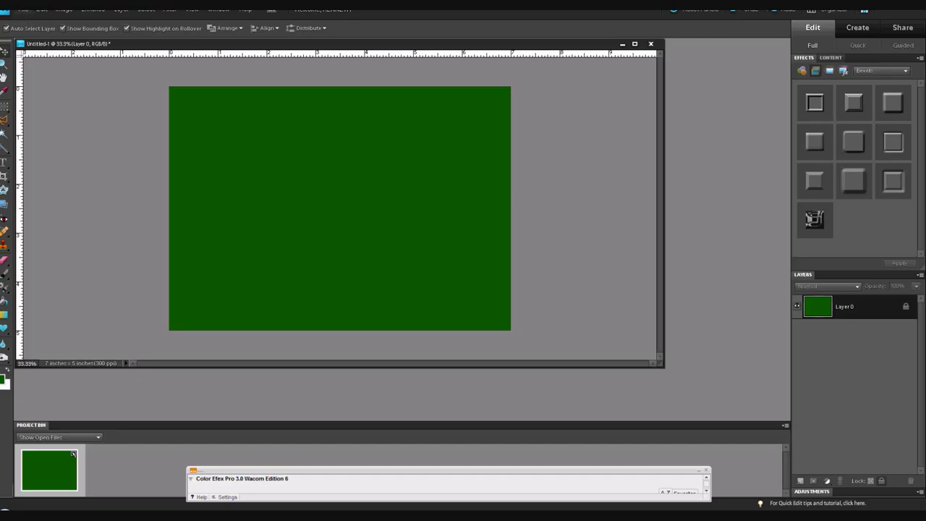
# Open xmas_display001.jpg from the Oct 02 2010 folder as a separate document
pyautogui.click(24, 9)
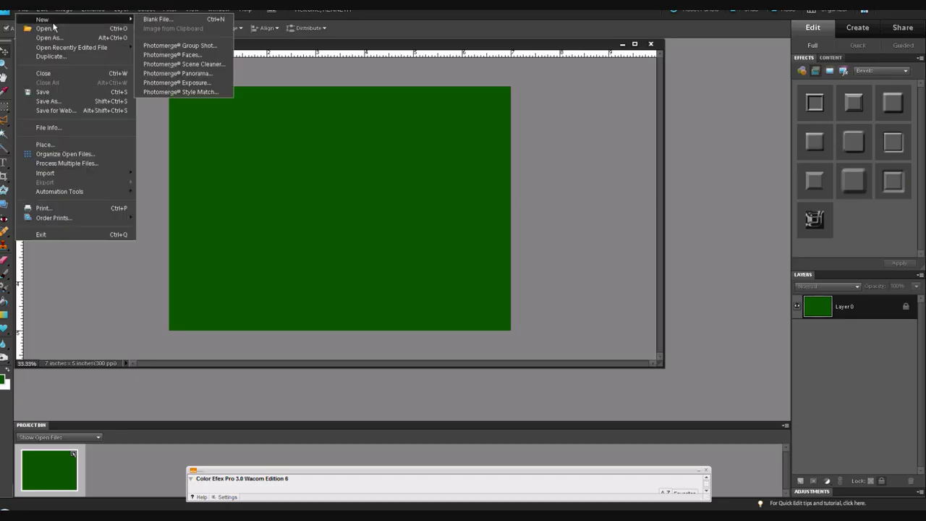
pyautogui.click(56, 27)
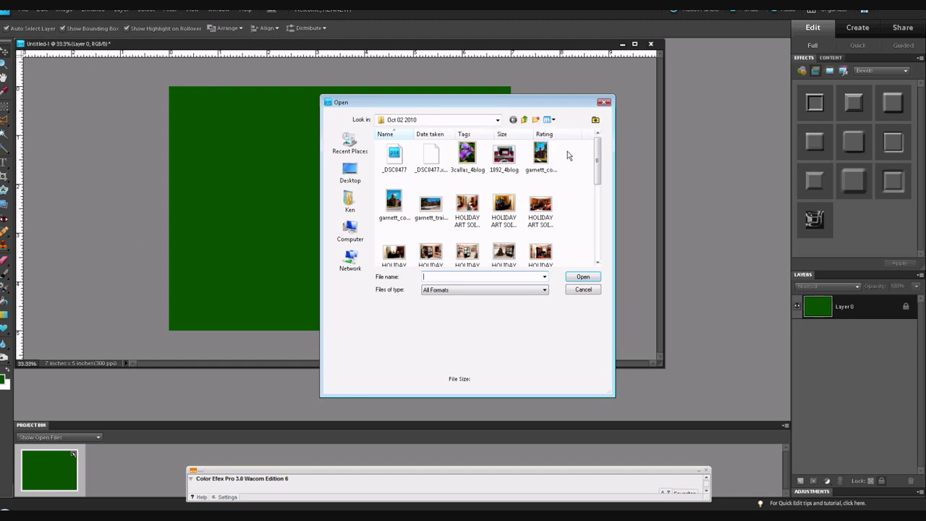
pyautogui.click(596, 165)
pyautogui.moveTo(596, 165); pyautogui.dragTo(596, 241)
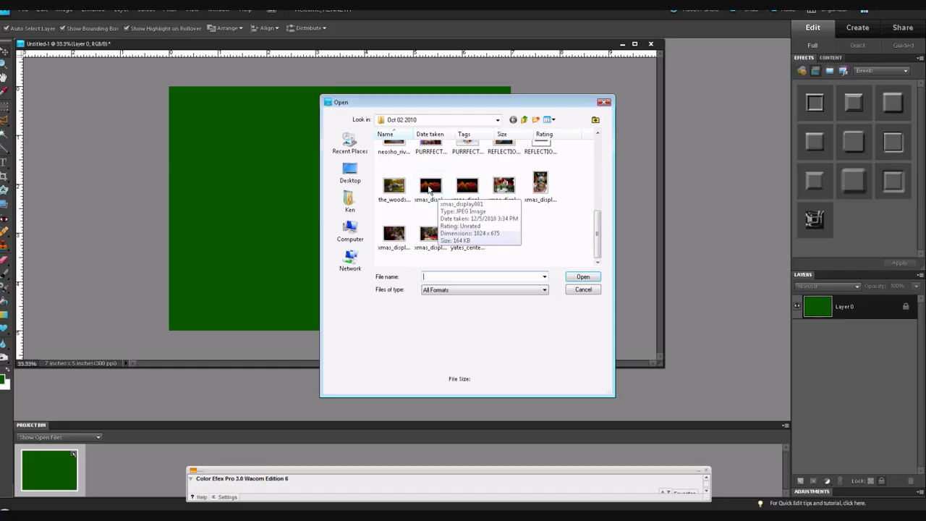
pyautogui.click(430, 188)
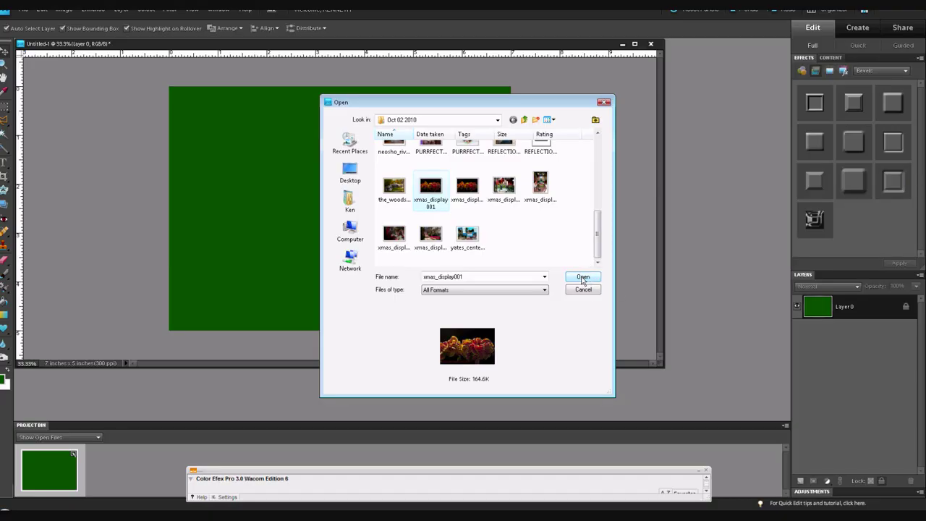
pyautogui.click(583, 278)
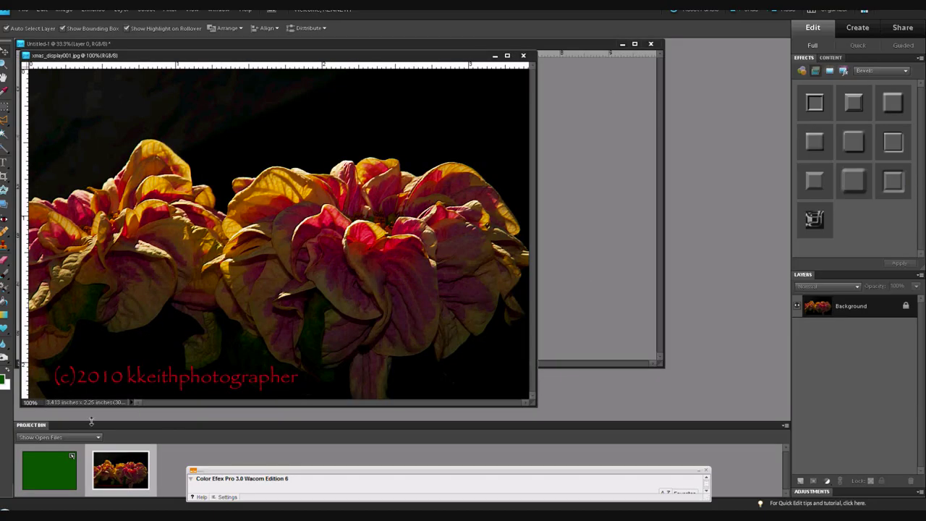
# Drop the flower photo onto the green canvas as a new layer, move it top-left and shrink it to 33.6%
pyautogui.click(59, 468)
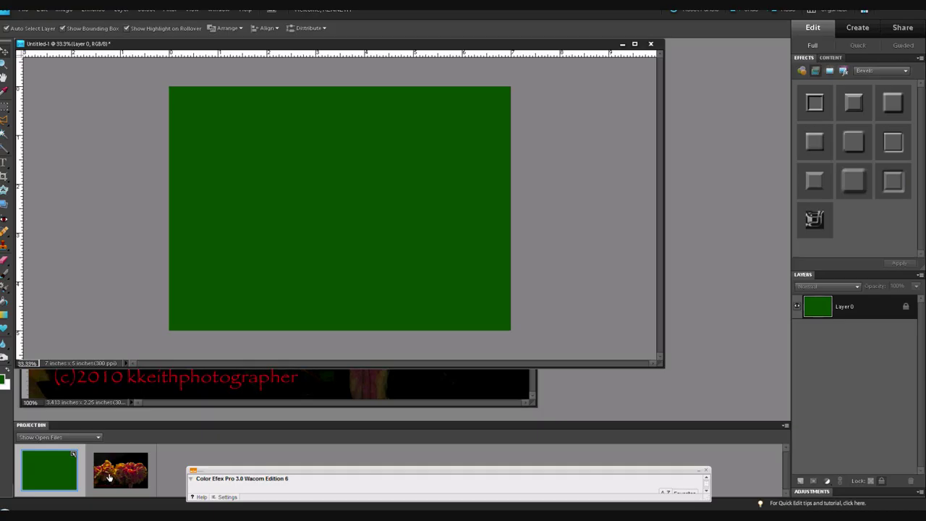
pyautogui.moveTo(109, 477); pyautogui.dragTo(276, 173)
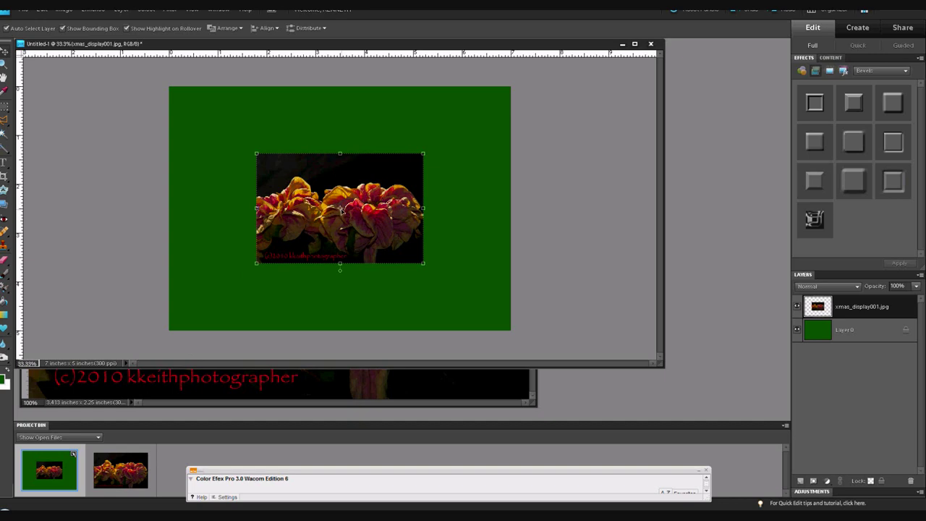
pyautogui.press('Return')
pyautogui.moveTo(339, 173); pyautogui.dragTo(251, 107)
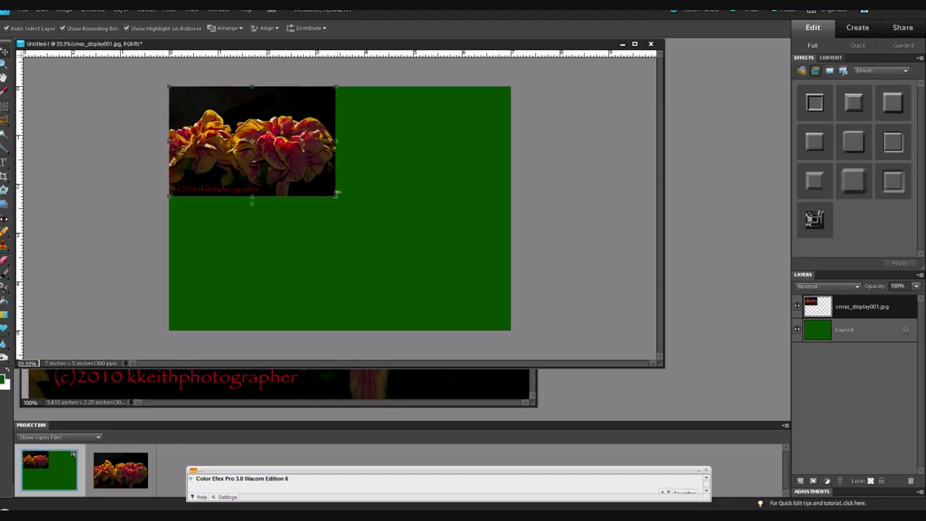
pyautogui.moveTo(335, 195); pyautogui.dragTo(221, 125)
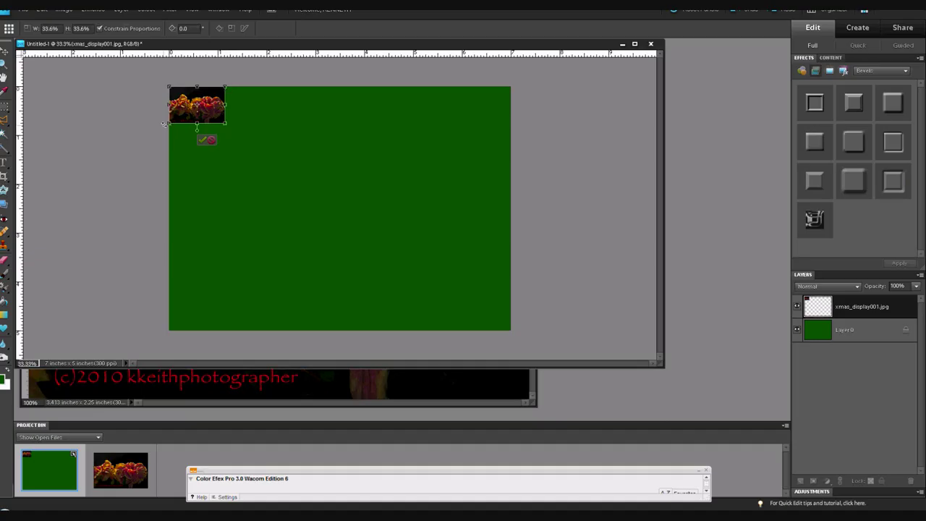
# Commit the shrink, then enlarge the xmas_display001.jpg layer to fill the canvas's top-left quarter
pyautogui.click(203, 141)
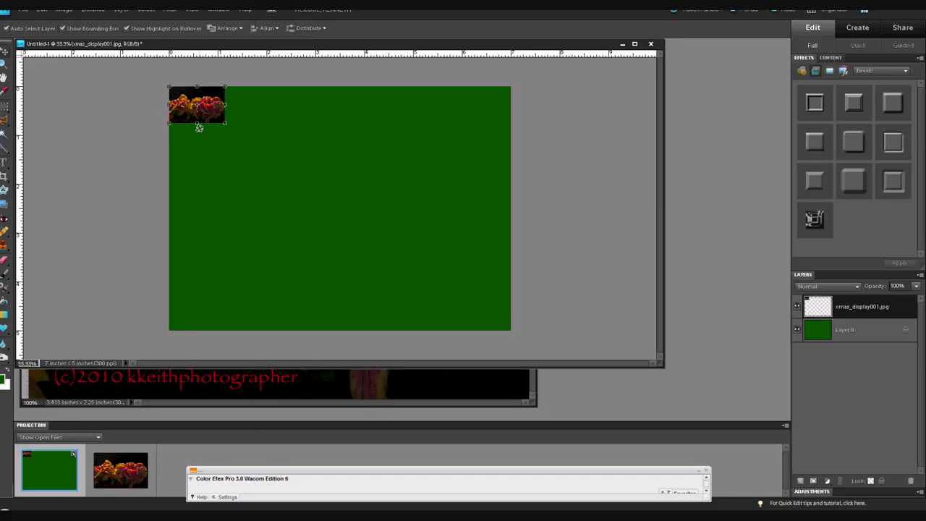
pyautogui.click(523, 312)
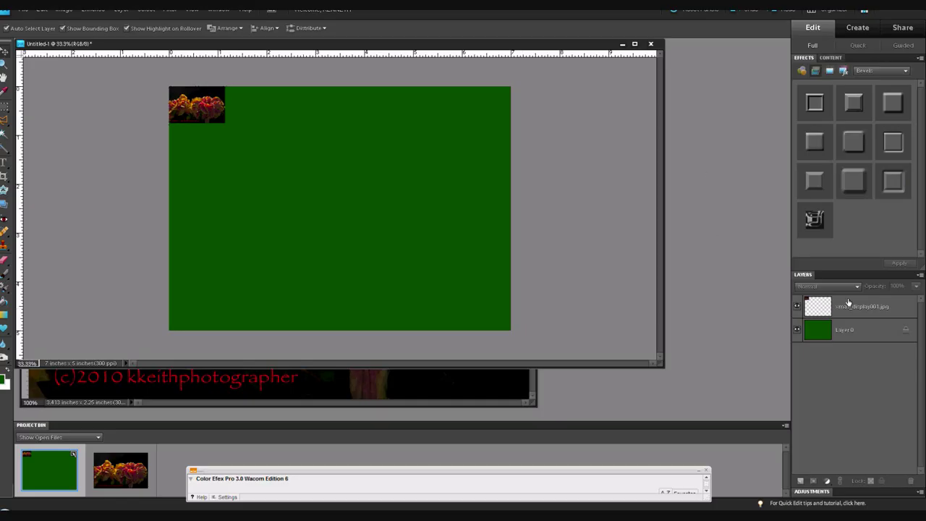
pyautogui.click(816, 314)
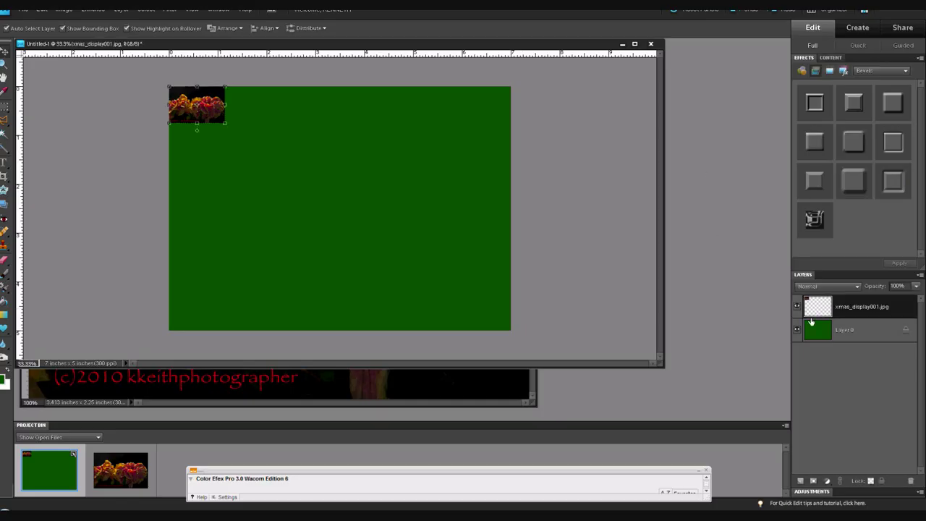
pyautogui.hotkey('ctrl', 't')
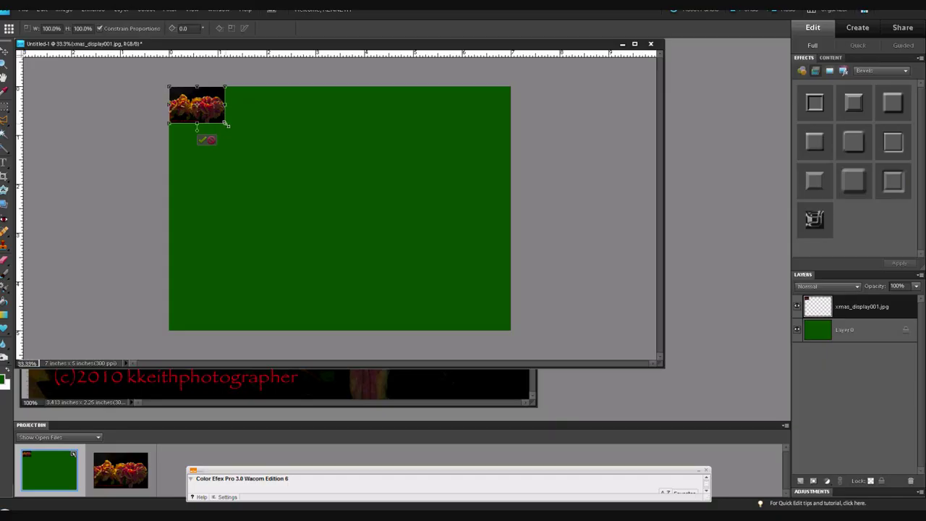
pyautogui.moveTo(226, 125); pyautogui.dragTo(340, 209)
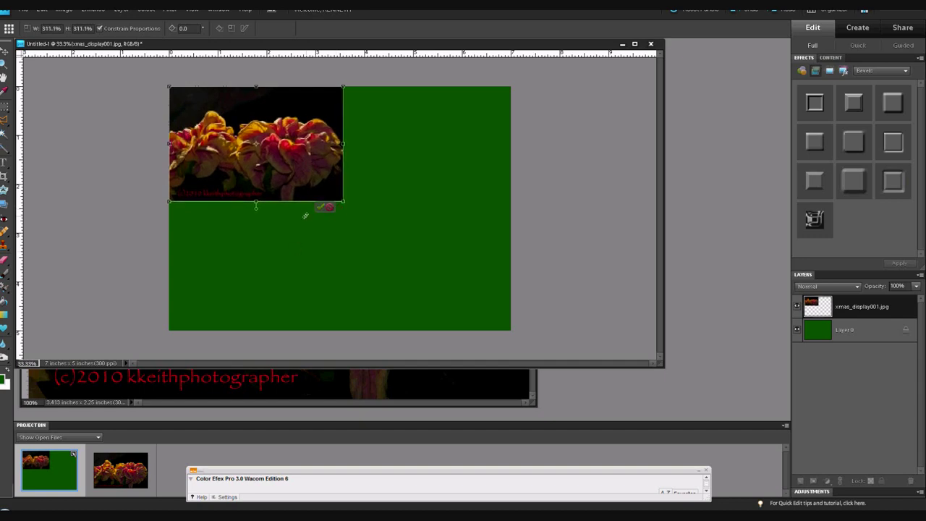
pyautogui.click(322, 209)
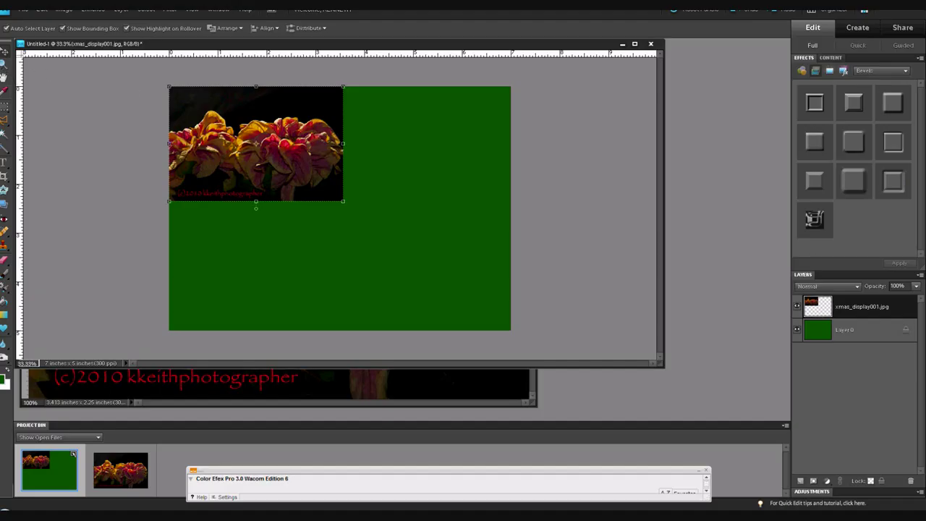
pyautogui.click(4, 64)
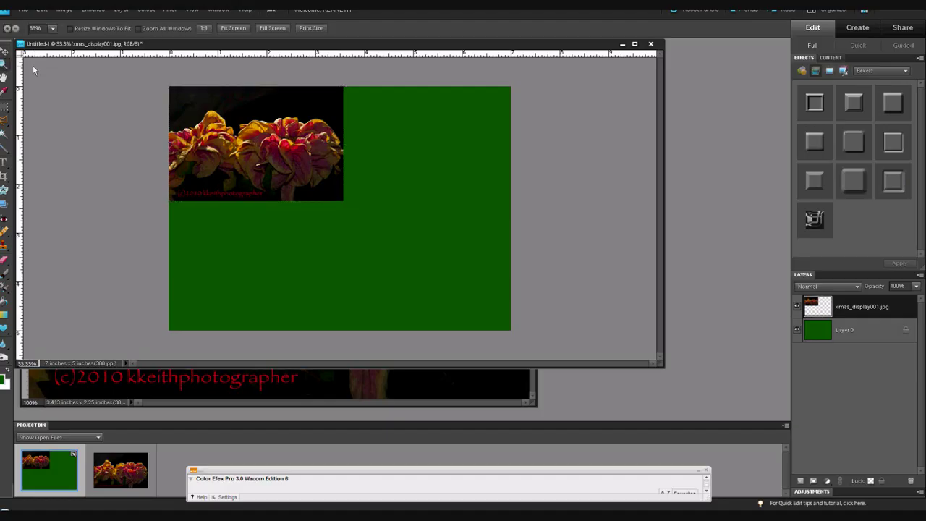
pyautogui.click(250, 147)
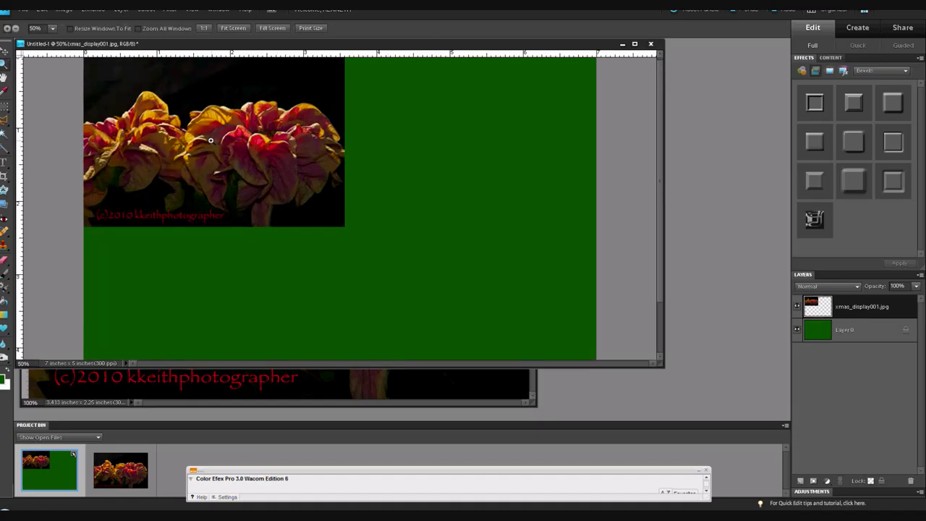
pyautogui.click(210, 140)
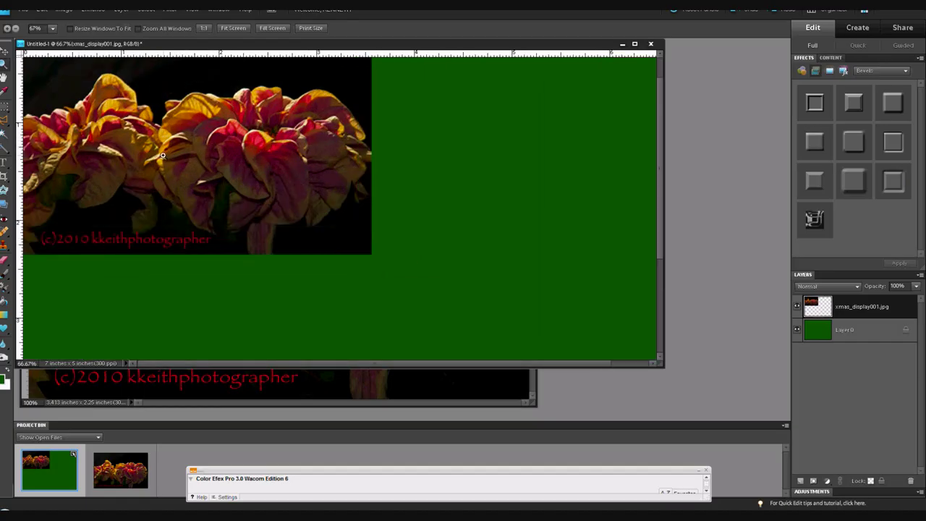
pyautogui.click(187, 171)
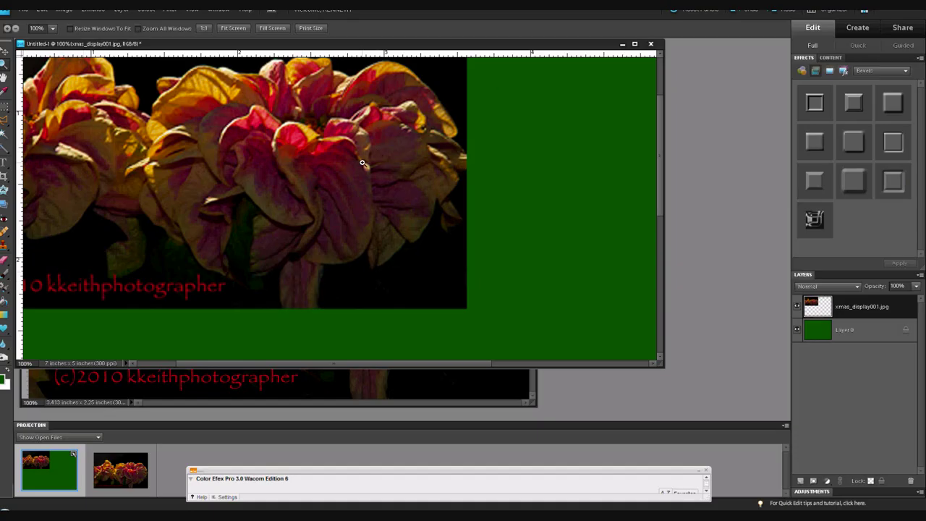
pyautogui.hotkey('ctrl', '0')
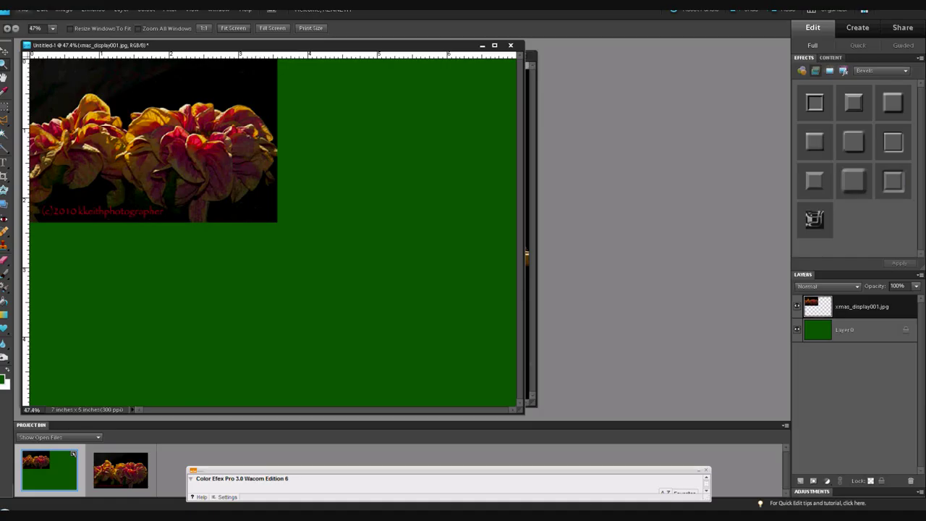
# Place a second copy of xmas_display001 into the document with File > Place
pyautogui.click(24, 12)
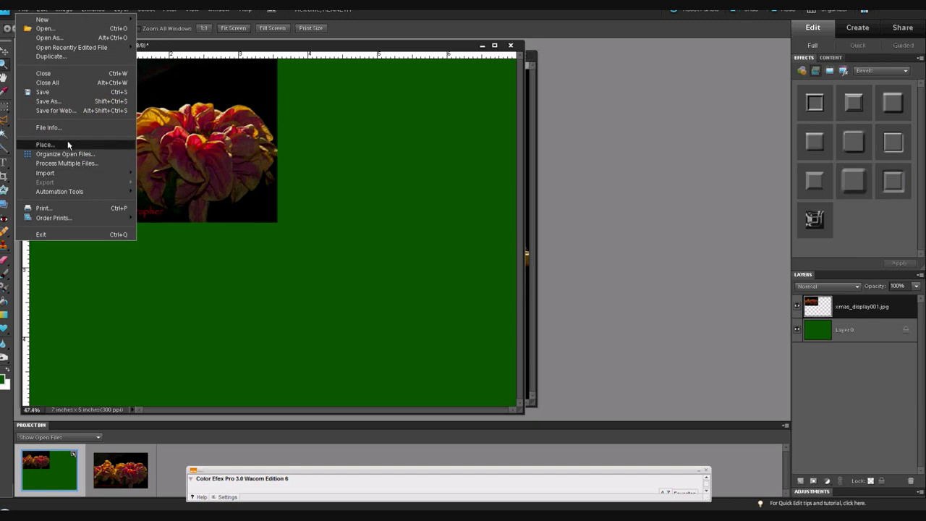
pyautogui.click(48, 144)
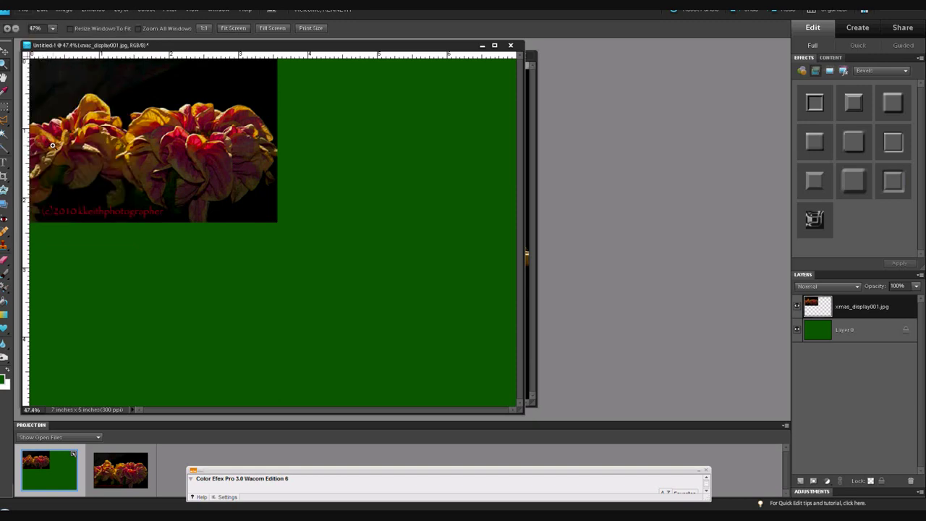
pyautogui.click(22, 10)
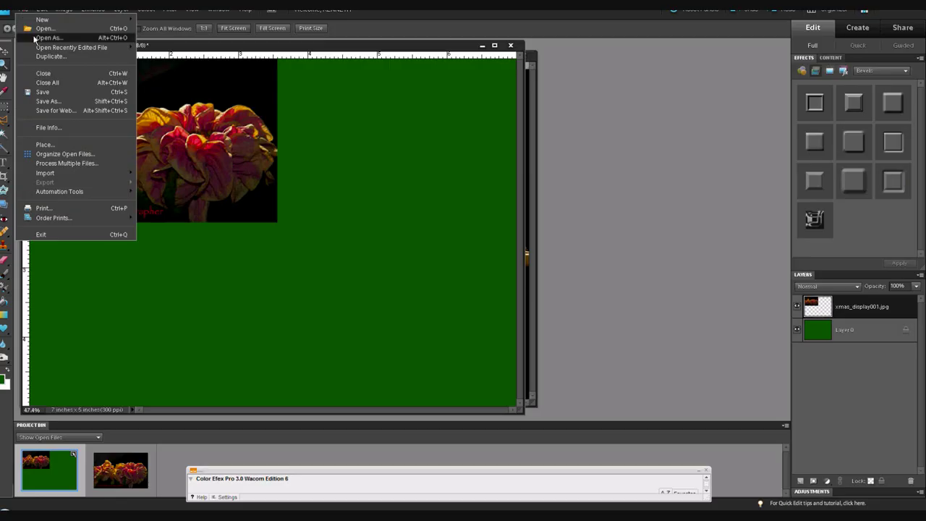
pyautogui.click(45, 146)
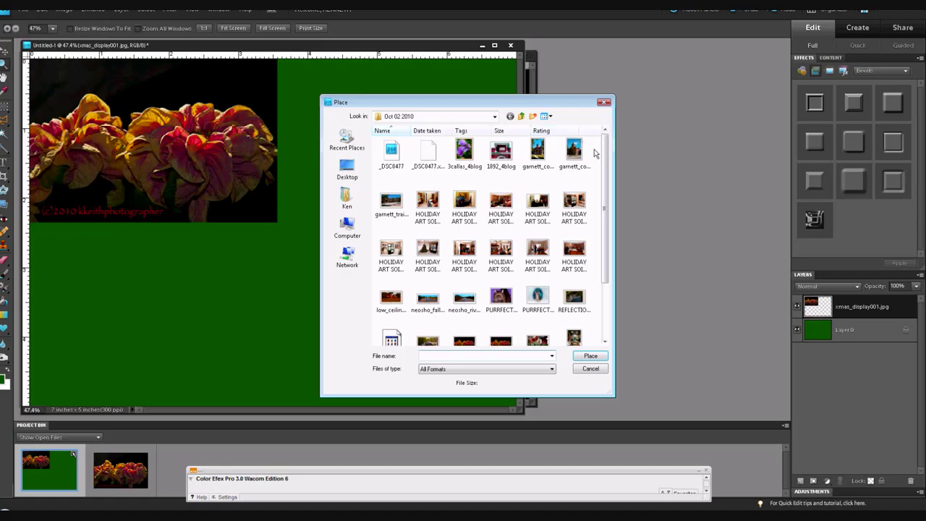
pyautogui.moveTo(606, 171); pyautogui.dragTo(575, 221)
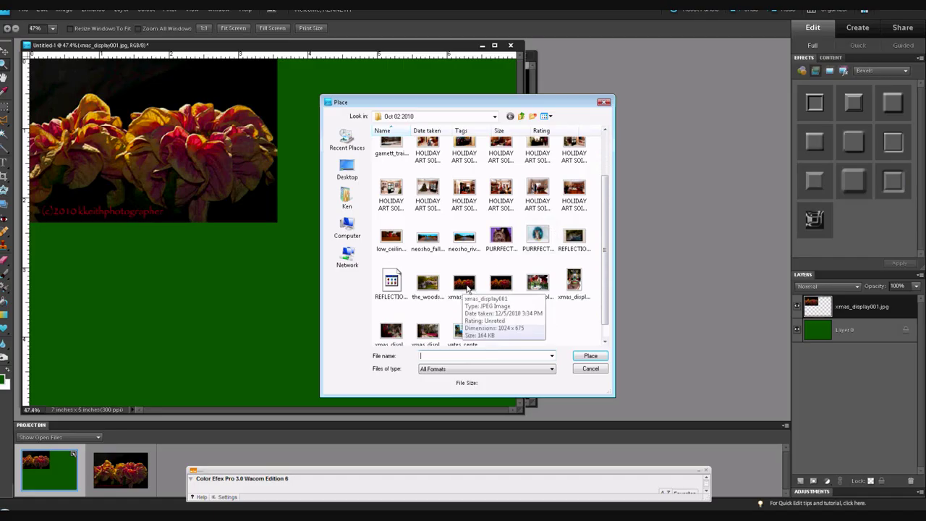
pyautogui.click(465, 284)
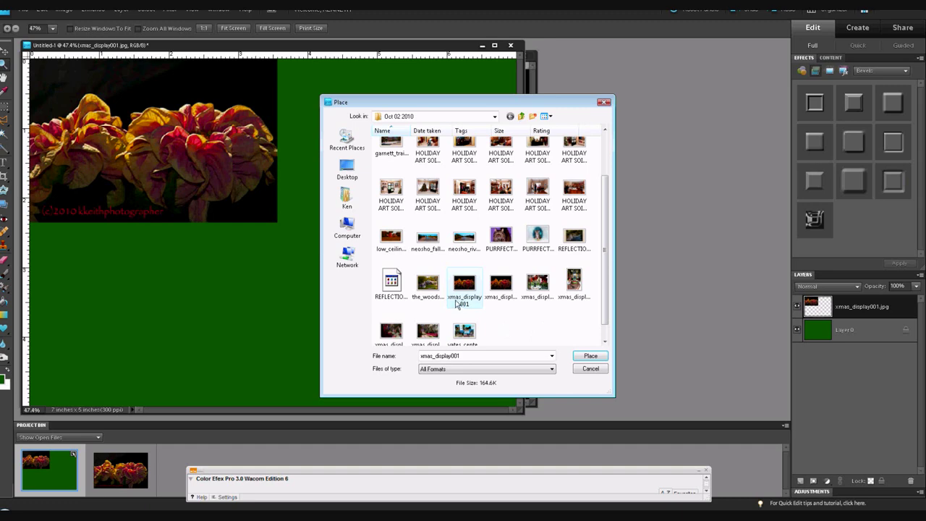
pyautogui.click(589, 358)
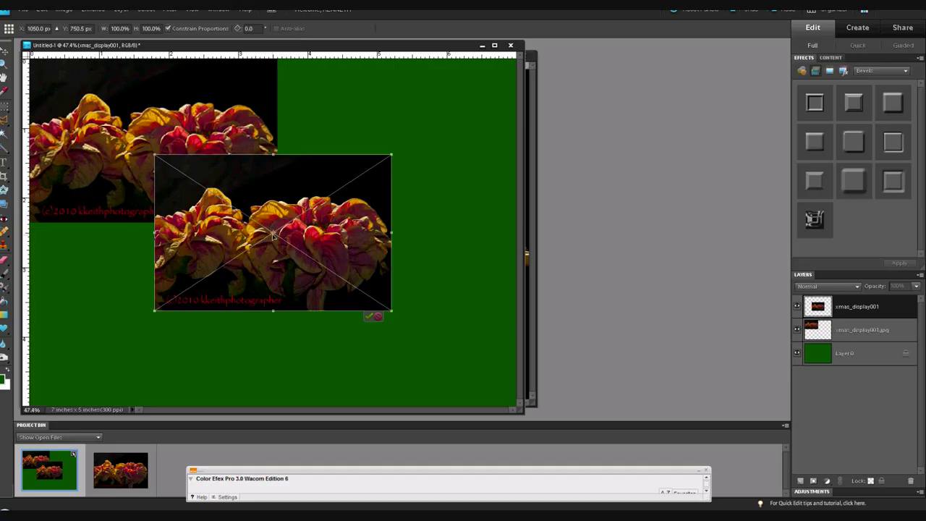
# Move the placed xmas_display001 copy into the canvas's top-left corner and commit it
pyautogui.moveTo(274, 233); pyautogui.dragTo(149, 136)
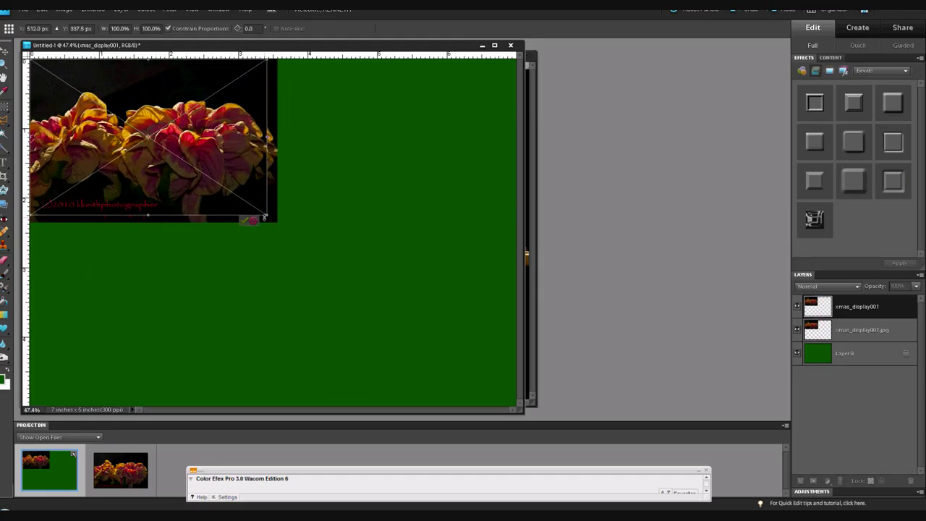
pyautogui.moveTo(263, 213); pyautogui.dragTo(90, 98)
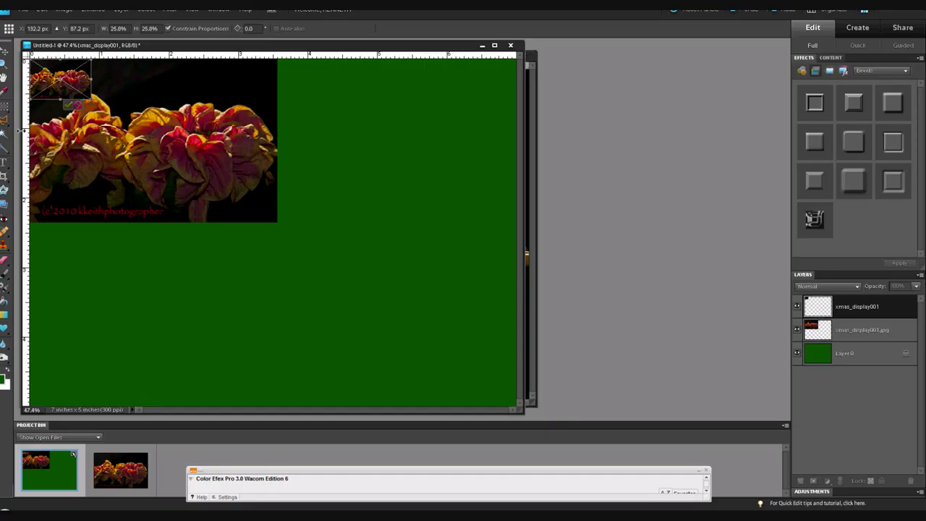
pyautogui.click(69, 105)
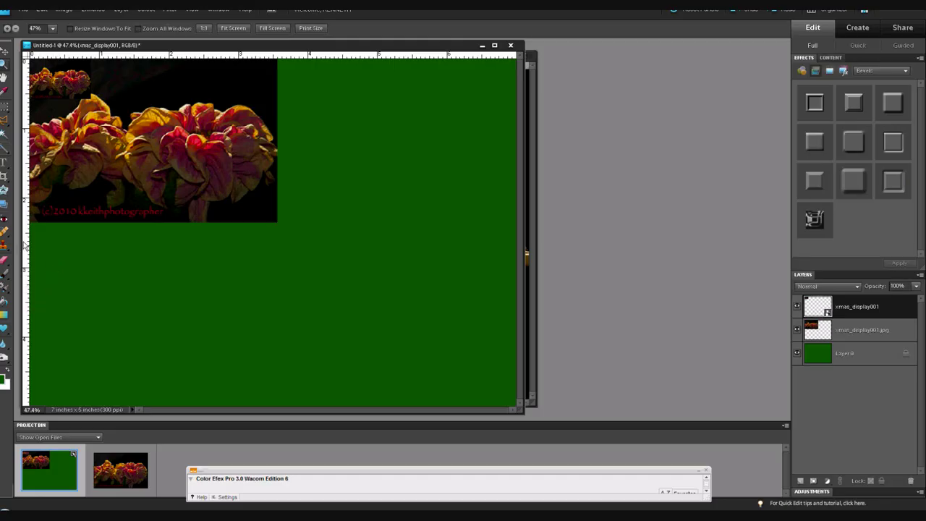
# Scale the placed photo up to about 104% so it covers the first photo
pyautogui.hotkey('ctrl', 't')
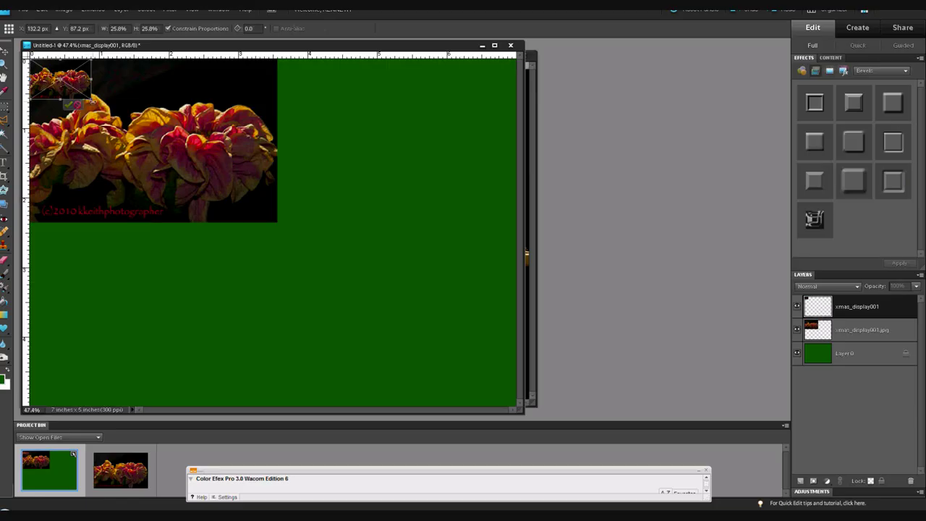
pyautogui.moveTo(92, 100); pyautogui.dragTo(287, 208)
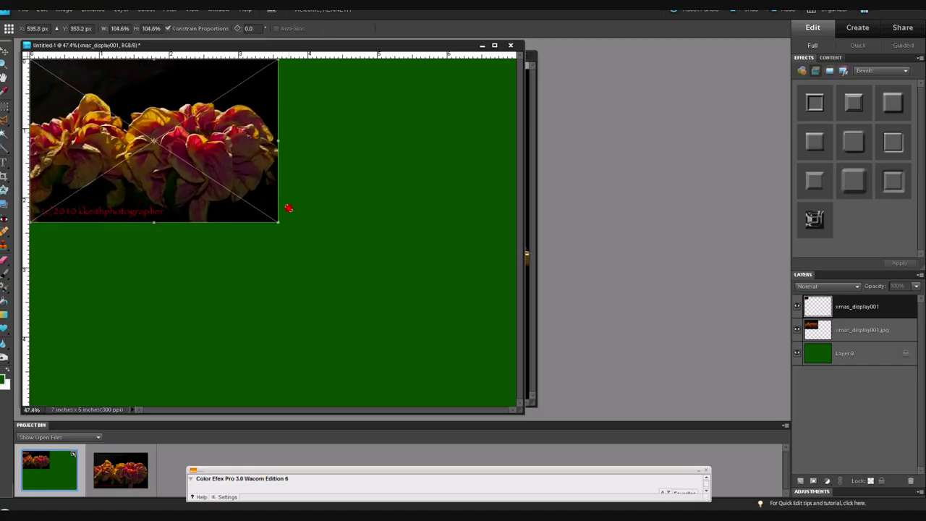
pyautogui.moveTo(288, 208); pyautogui.dragTo(286, 208)
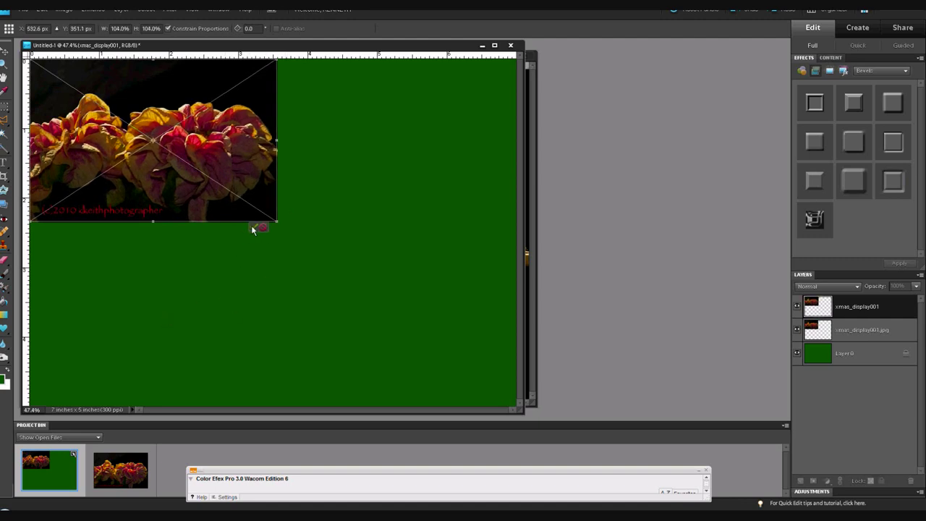
pyautogui.click(253, 226)
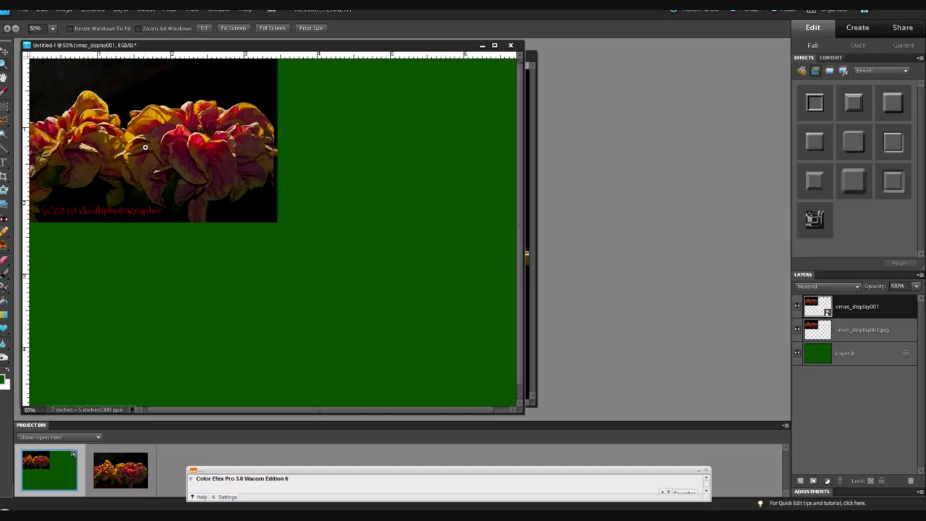
pyautogui.click(144, 149)
pyautogui.click(147, 149)
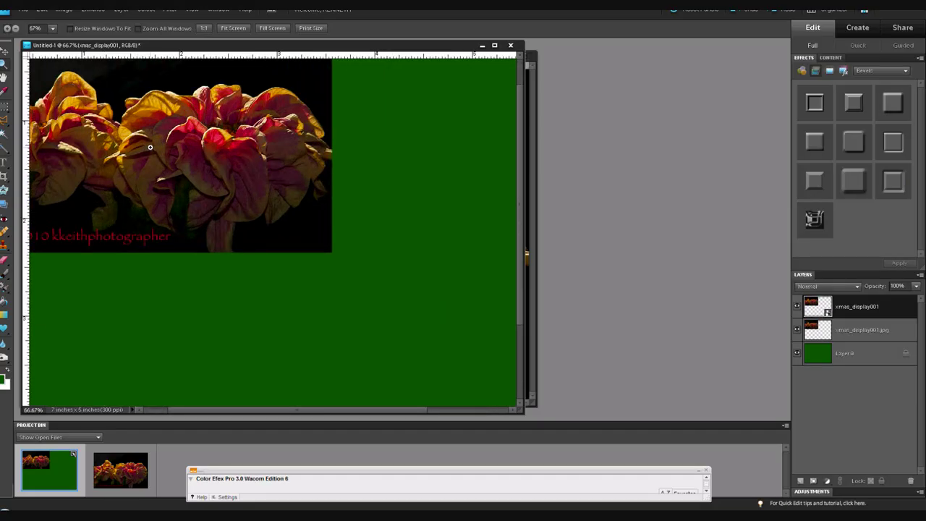
pyautogui.click(151, 148)
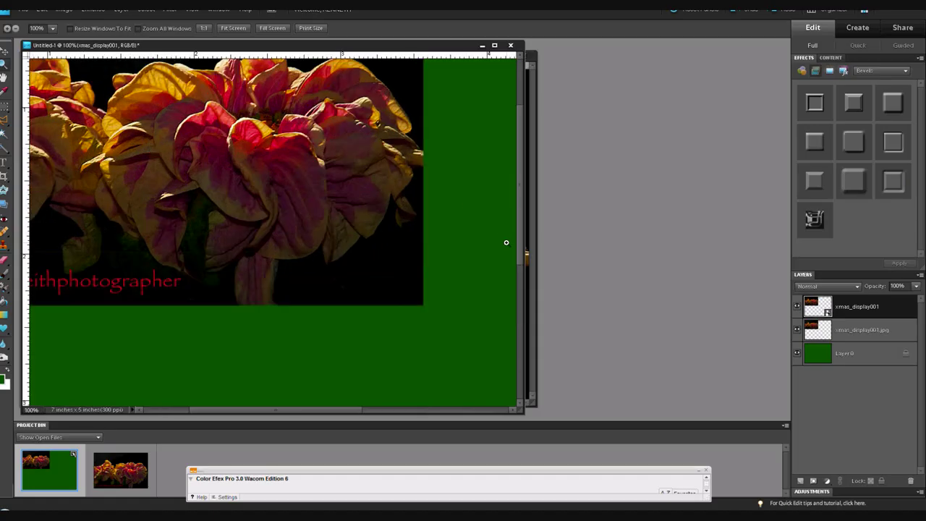
pyautogui.scroll(3, 297, 264)
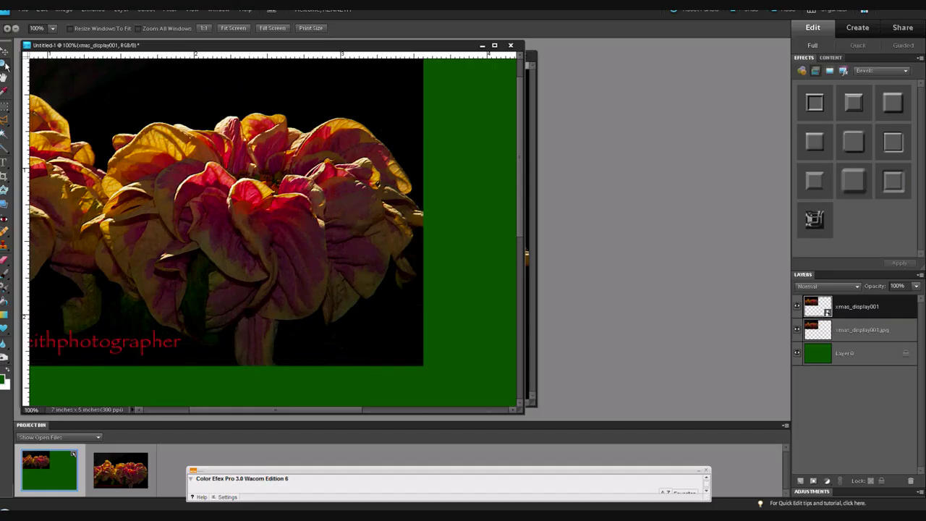
pyautogui.click(239, 29)
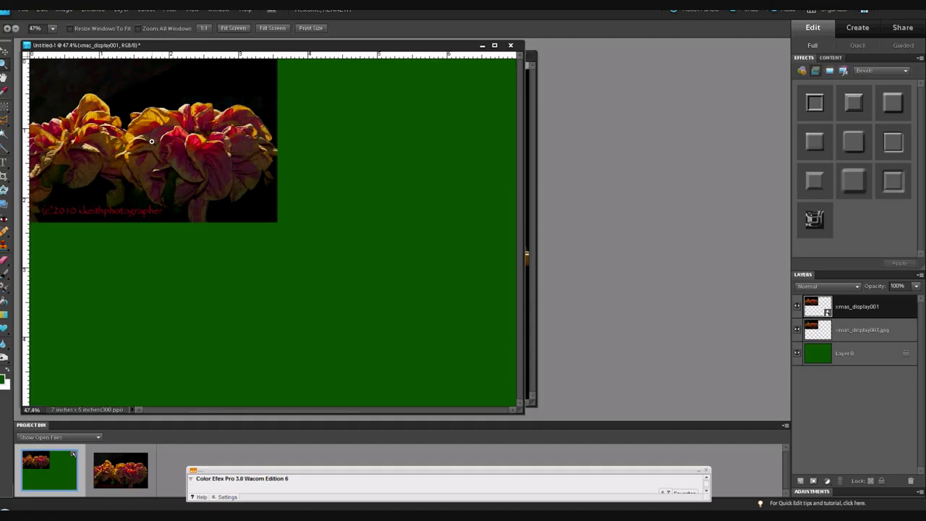
# Move the xmas_display001 copy to the canvas's top-right, beside the first photo
pyautogui.hotkey('ctrl', 't')
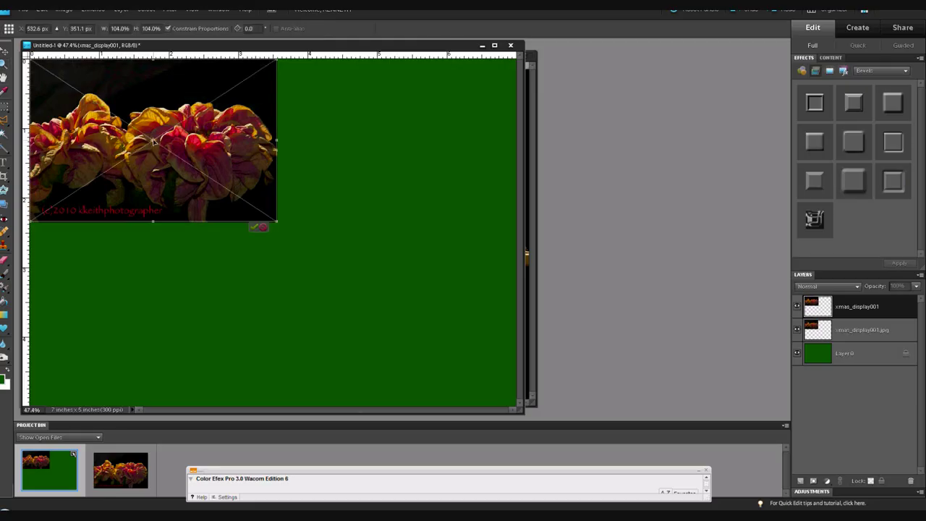
pyautogui.moveTo(153, 141); pyautogui.dragTo(392, 139)
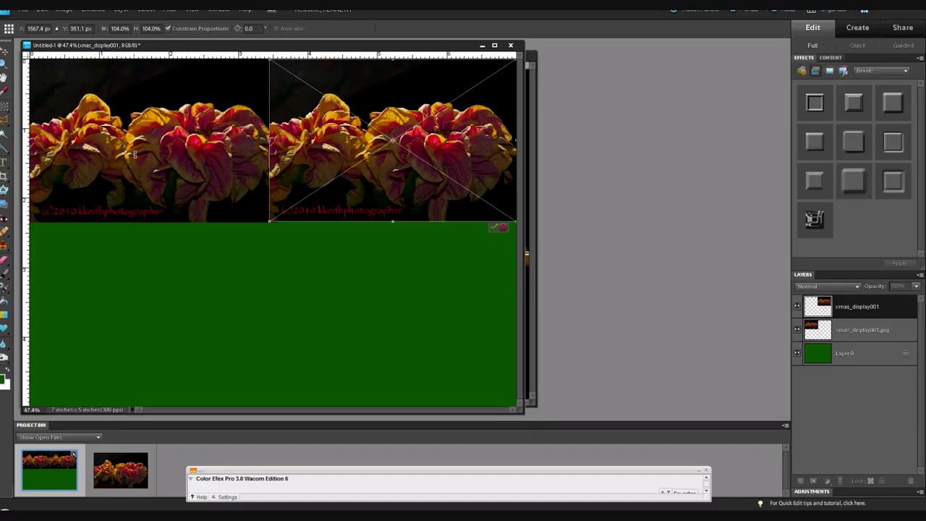
pyautogui.click(496, 228)
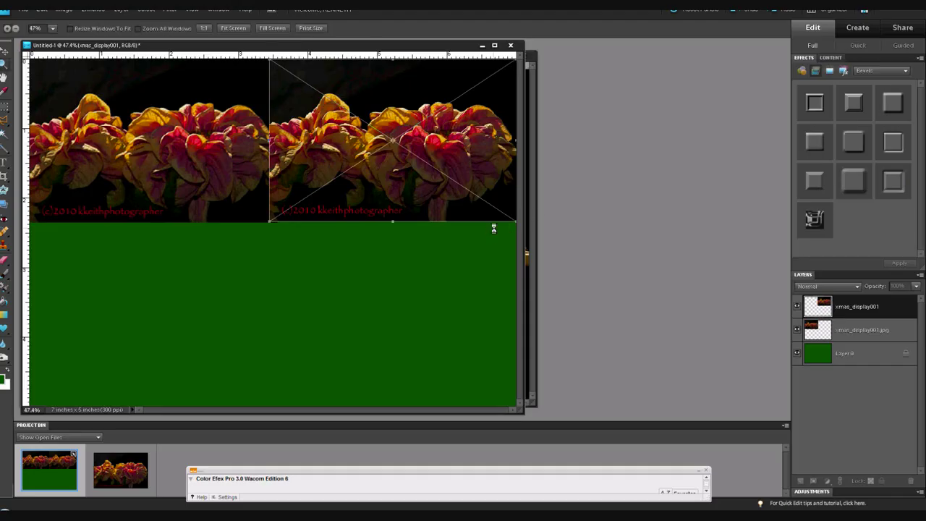
# Maximize the document window, then exit full-screen preview back to the Full Edit workspace
pyautogui.click(494, 46)
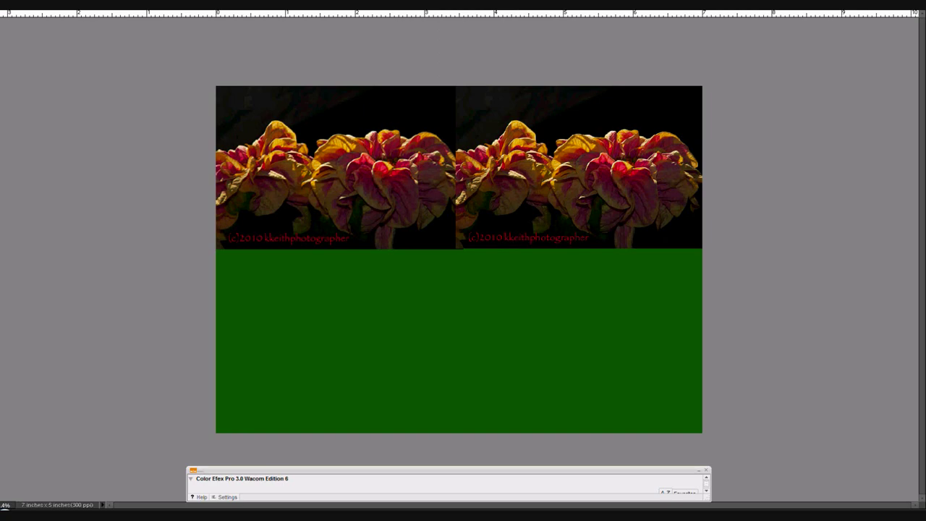
pyautogui.press('Escape')
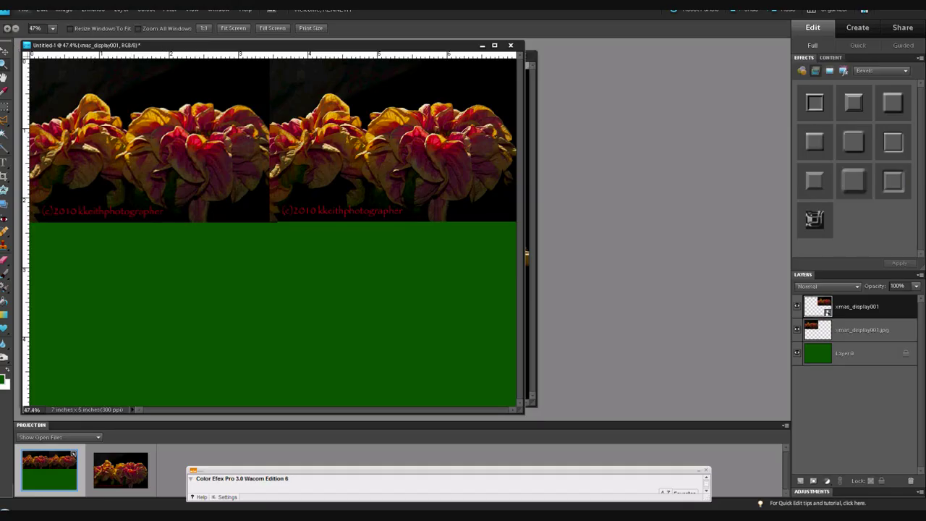
pyautogui.click(25, 10)
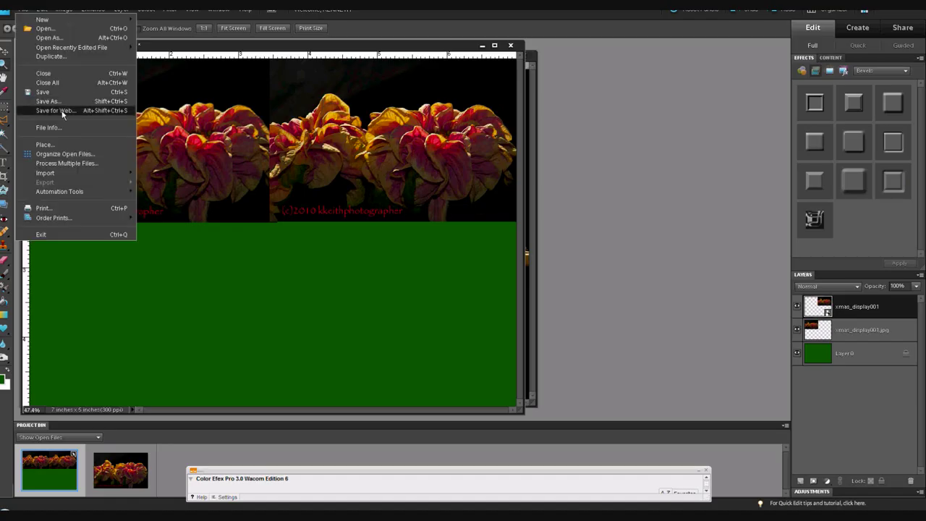
pyautogui.click(52, 146)
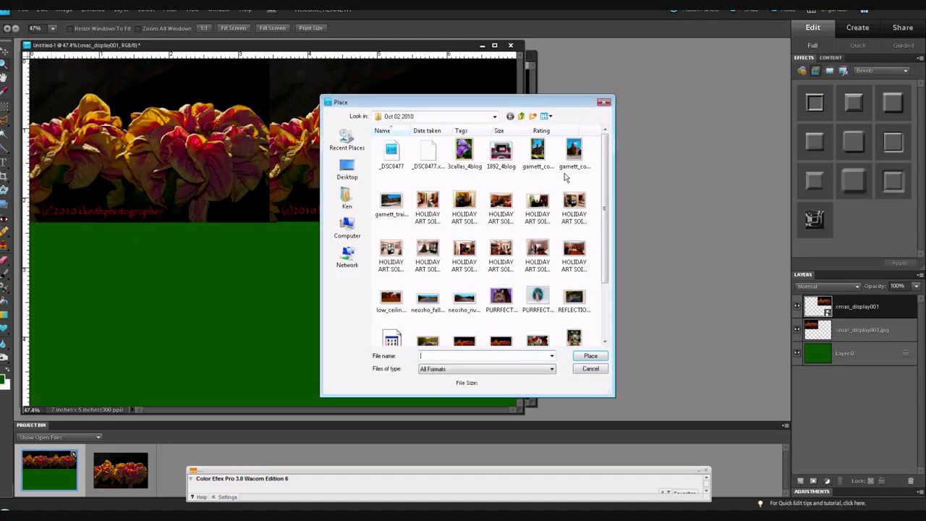
pyautogui.click(388, 158)
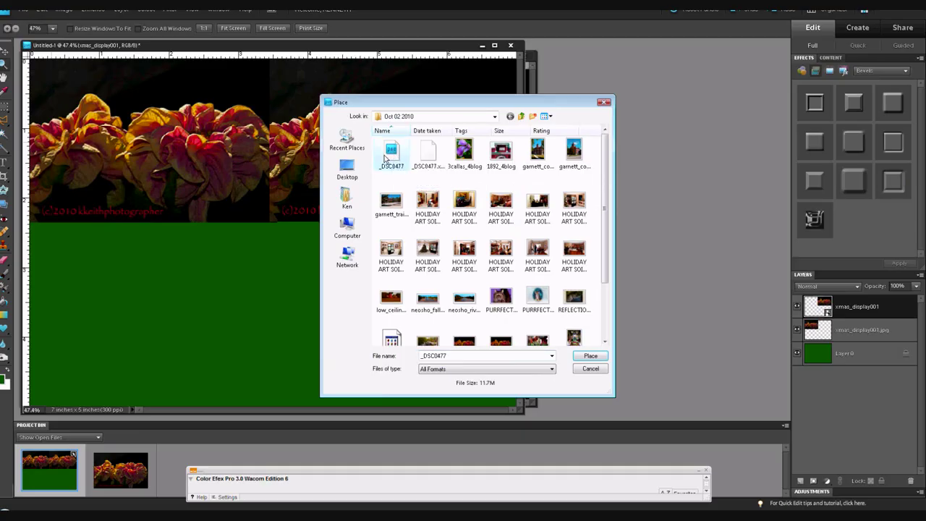
pyautogui.click(590, 355)
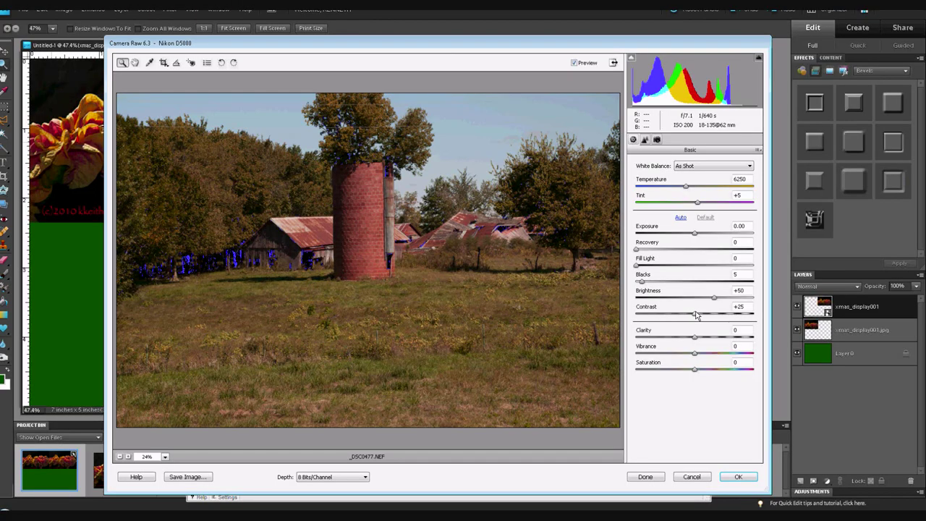
pyautogui.click(735, 477)
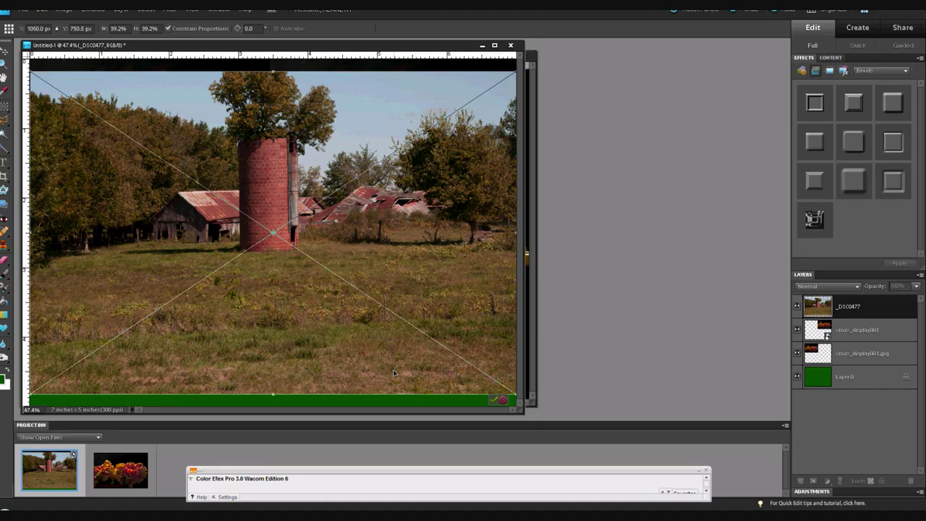
pyautogui.press('Escape')
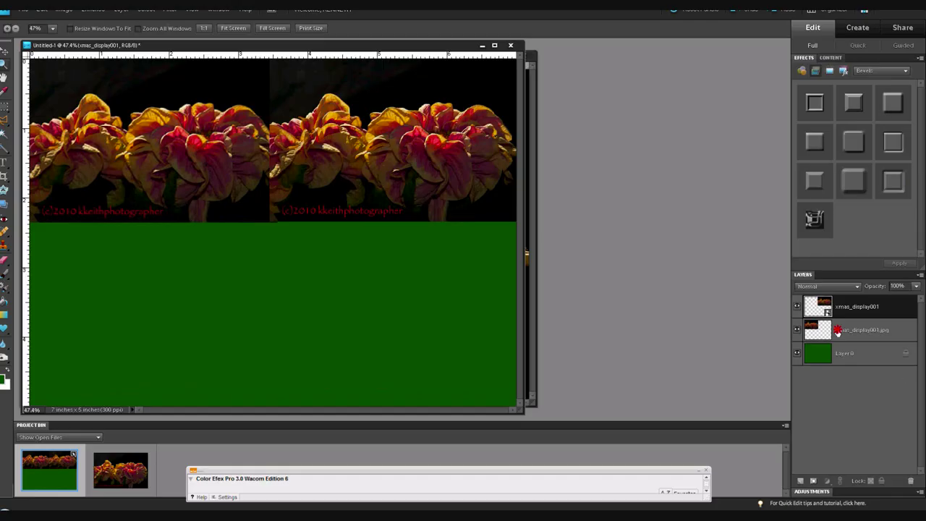
# Drag the left xmas_display001.jpg layer to the Layers panel trash to delete it
pyautogui.moveTo(837, 330); pyautogui.dragTo(910, 482)
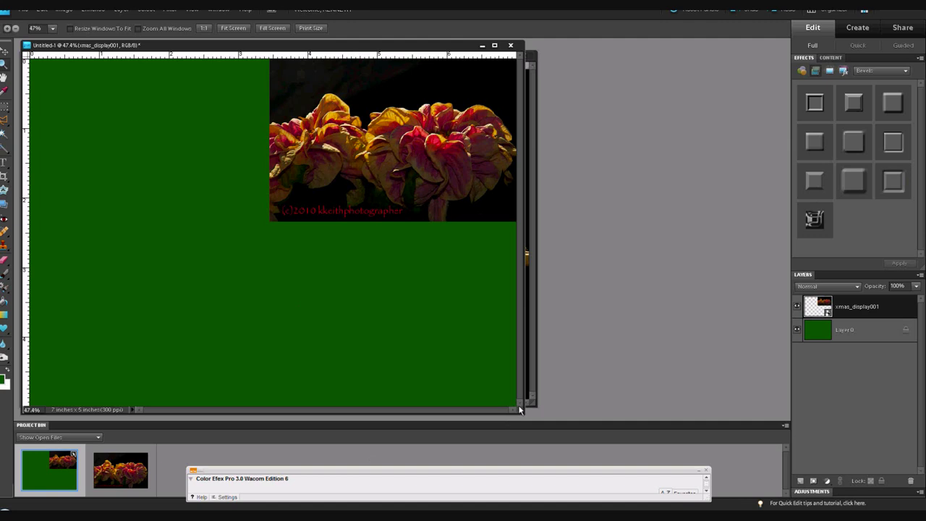
# Drag the document window's lower-right corner outward to reveal the whole 7 × 5 inch canvas
pyautogui.moveTo(521, 407); pyautogui.dragTo(680, 394)
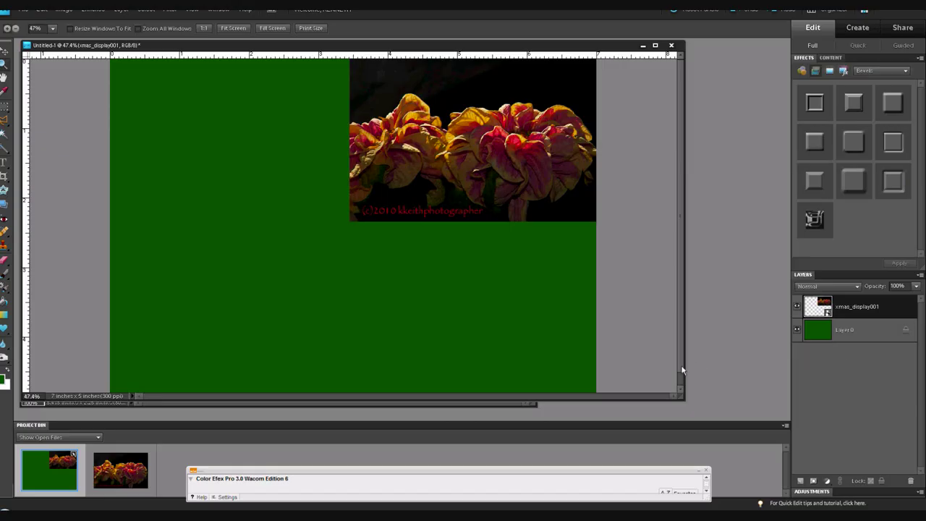
# Unlock green Layer 0 and lower its opacity slightly below 100% so the checkerboard shows through
pyautogui.click(878, 331)
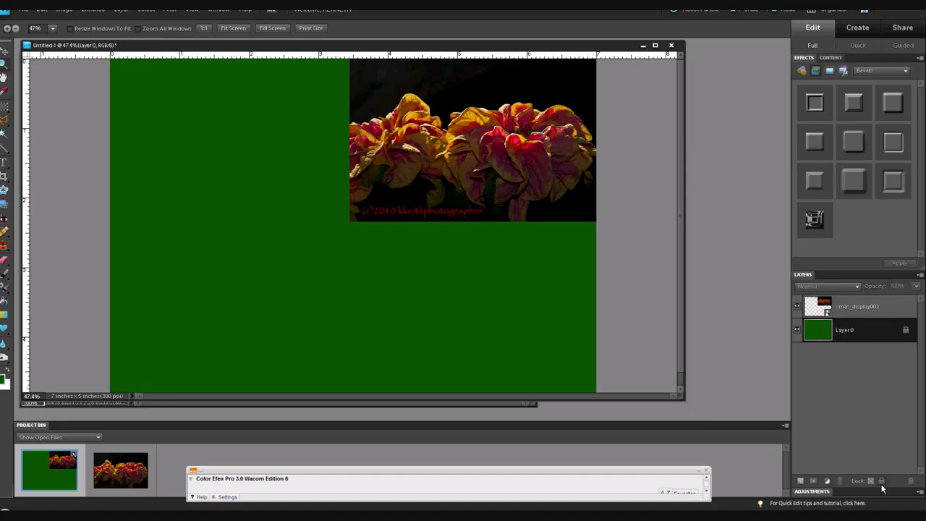
pyautogui.click(881, 480)
pyautogui.click(915, 287)
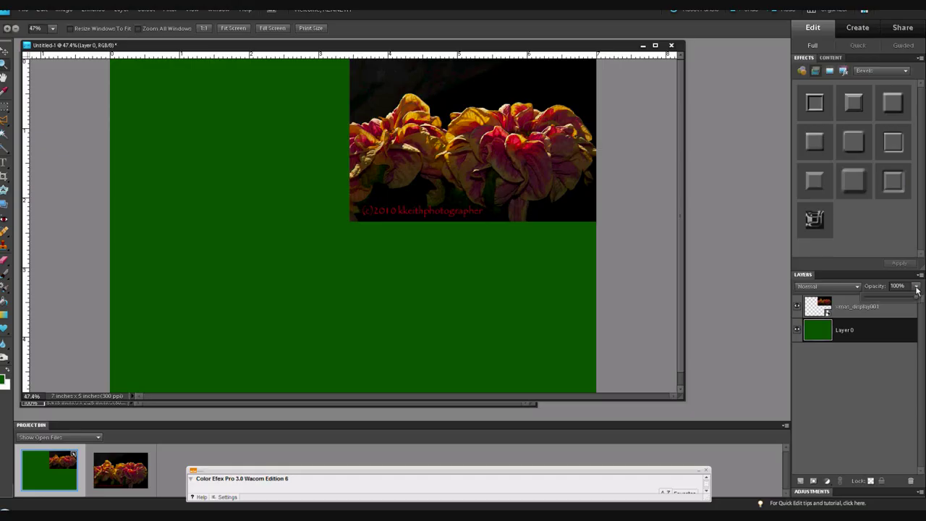
pyautogui.moveTo(918, 298)
pyautogui.mouseDown()
pyautogui.moveTo(895, 302)
pyautogui.moveTo(915, 299)
pyautogui.mouseUp()
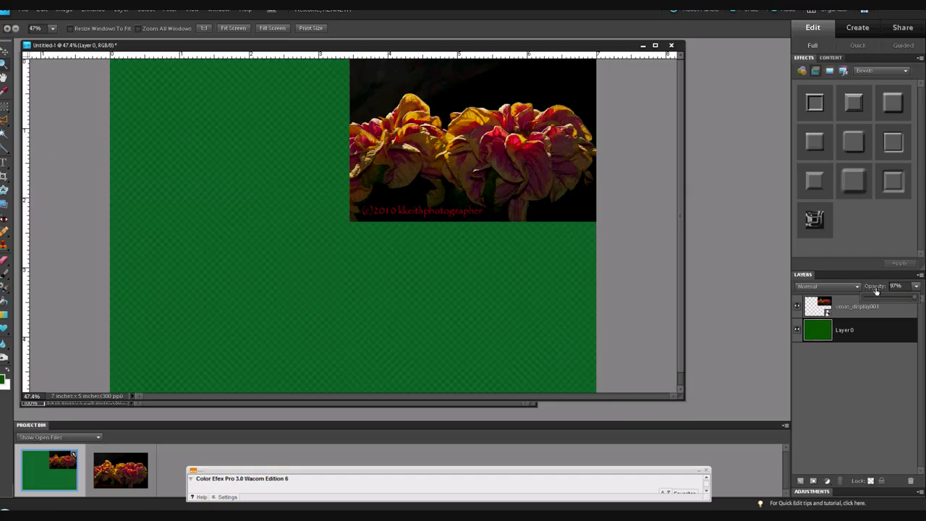
pyautogui.click(876, 289)
pyautogui.write('100')
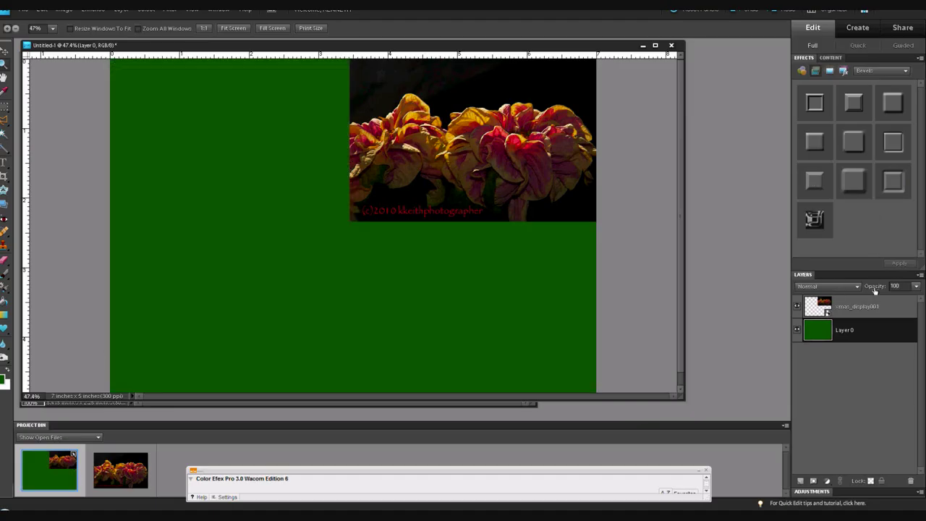
pyautogui.click(877, 288)
pyautogui.moveTo(879, 288); pyautogui.dragTo(871, 282)
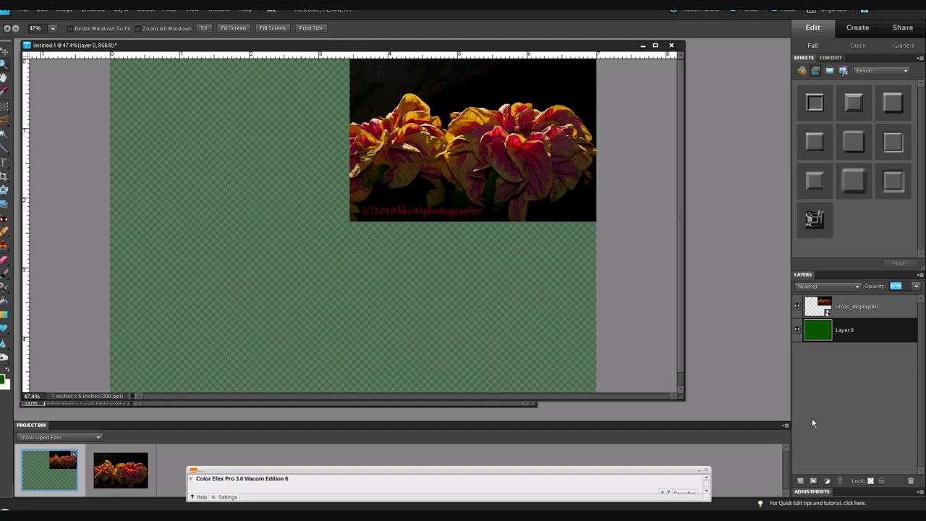
# Add a new Layer 1 beneath the green layer and fill it with white
pyautogui.click(800, 480)
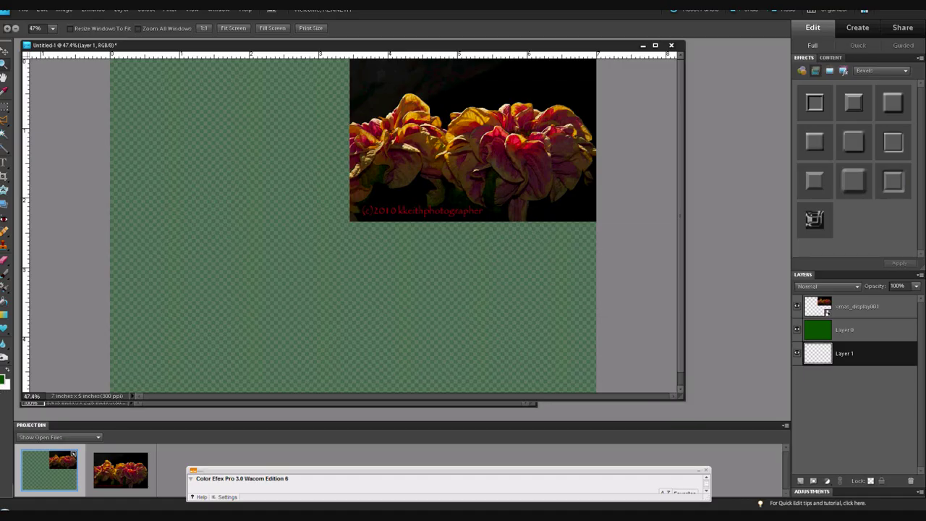
pyautogui.hotkey('ctrl', 'BackSpace')
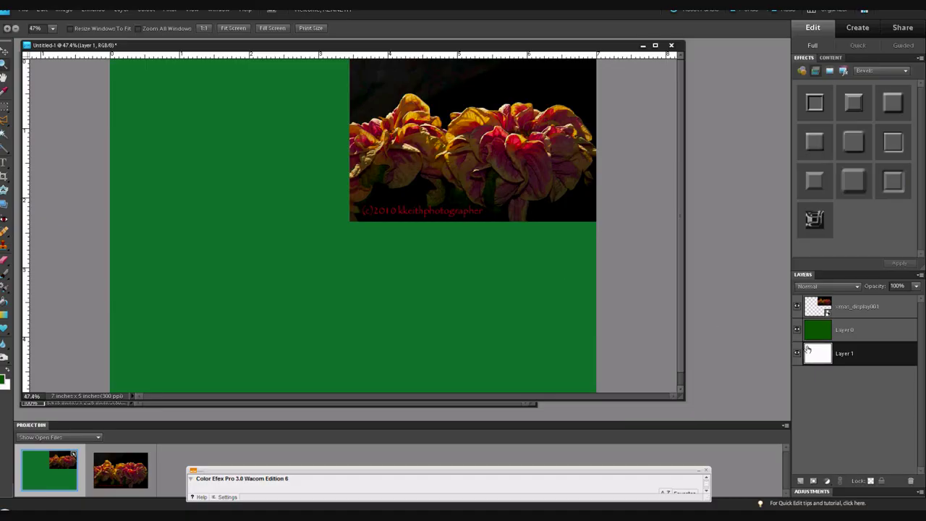
# Lower green Layer 0's opacity to 52% so it turns pale over the white layer
pyautogui.click(861, 330)
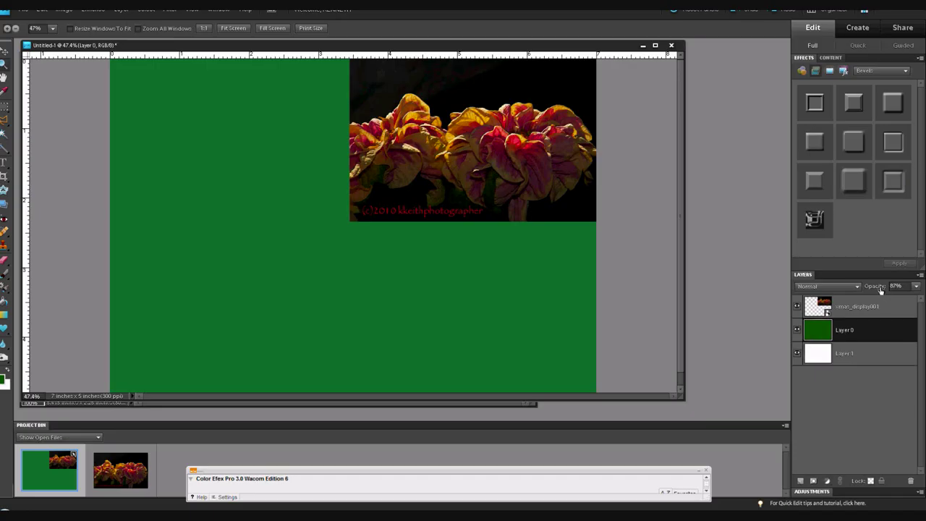
pyautogui.moveTo(880, 290); pyautogui.dragTo(873, 291)
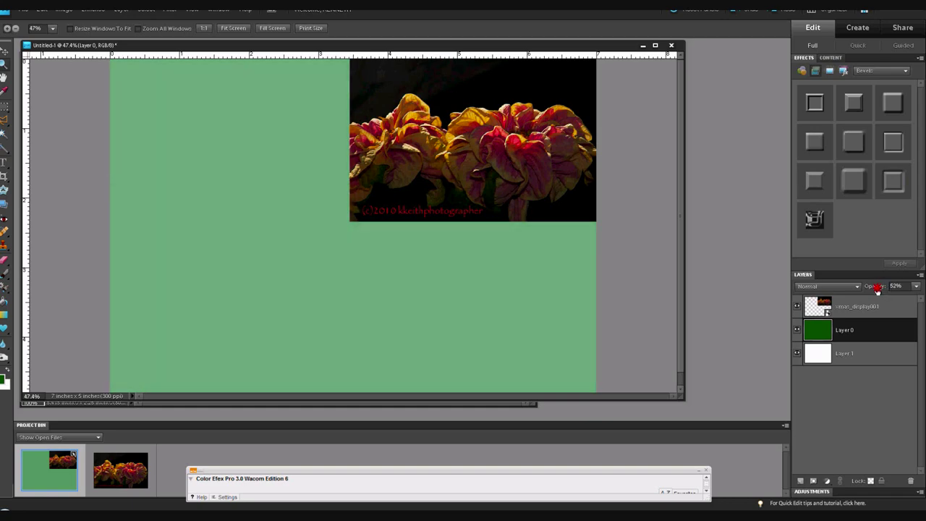